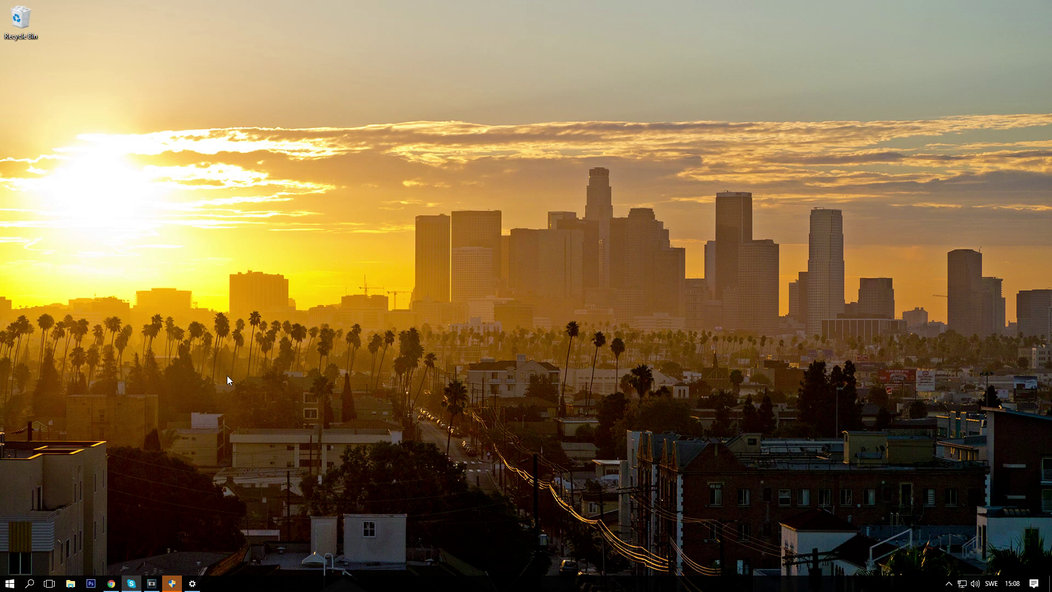
Run 'control /name Microsoft.Mouse' from the Run box to open Mouse Properties
key(super+r)
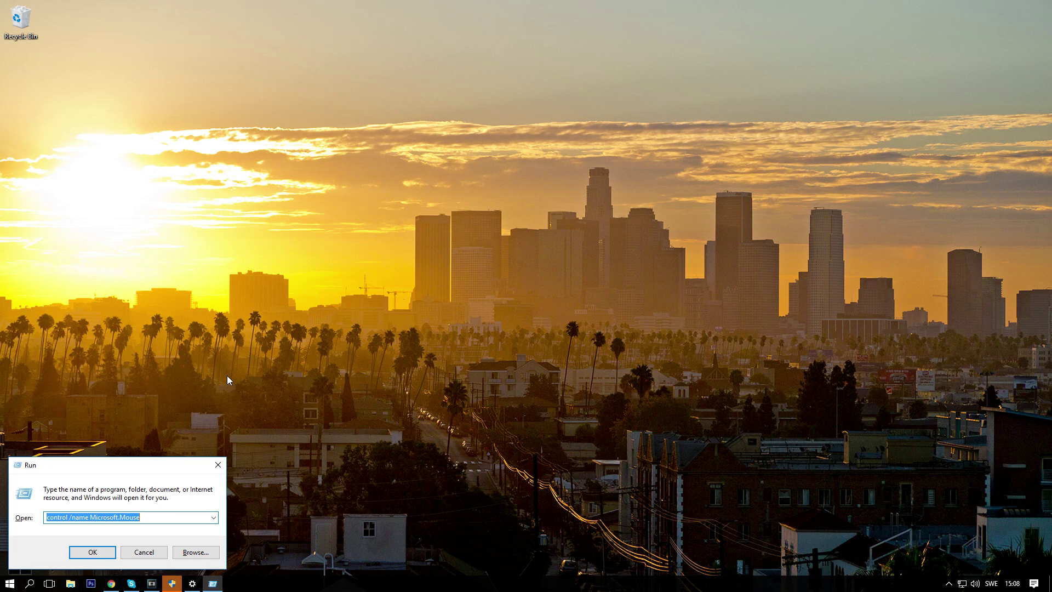
click(187, 517)
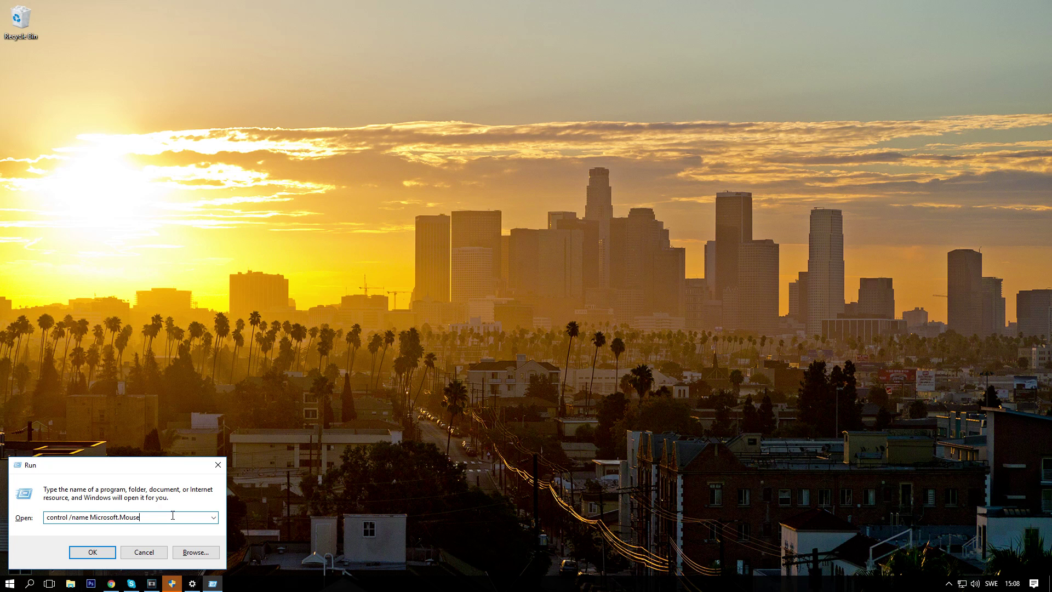
click(93, 551)
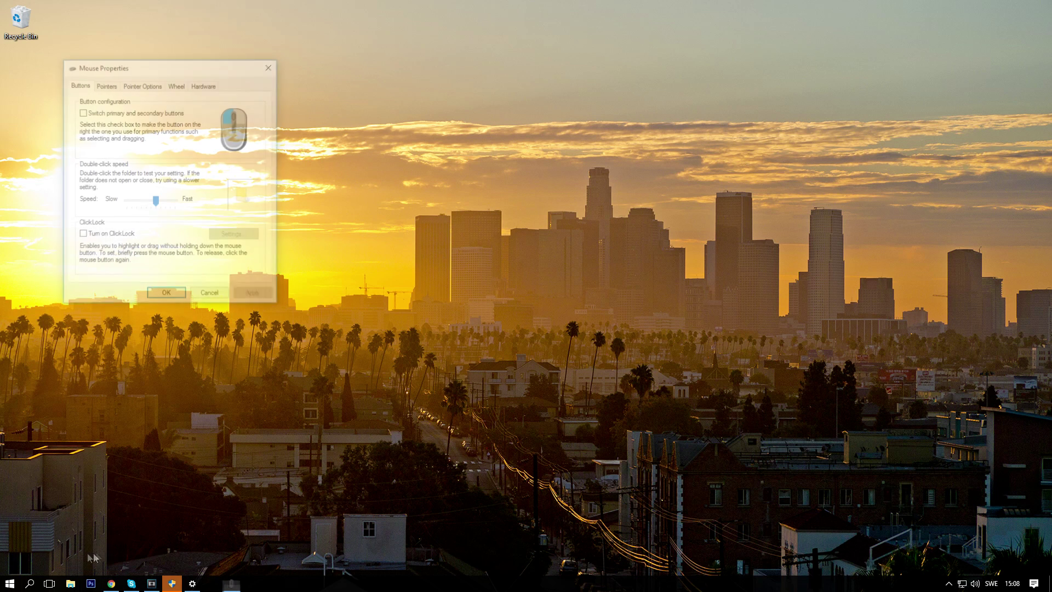
Close Mouse Properties and search the Start menu for 'mouse settings'
drag(213, 65, 457, 147)
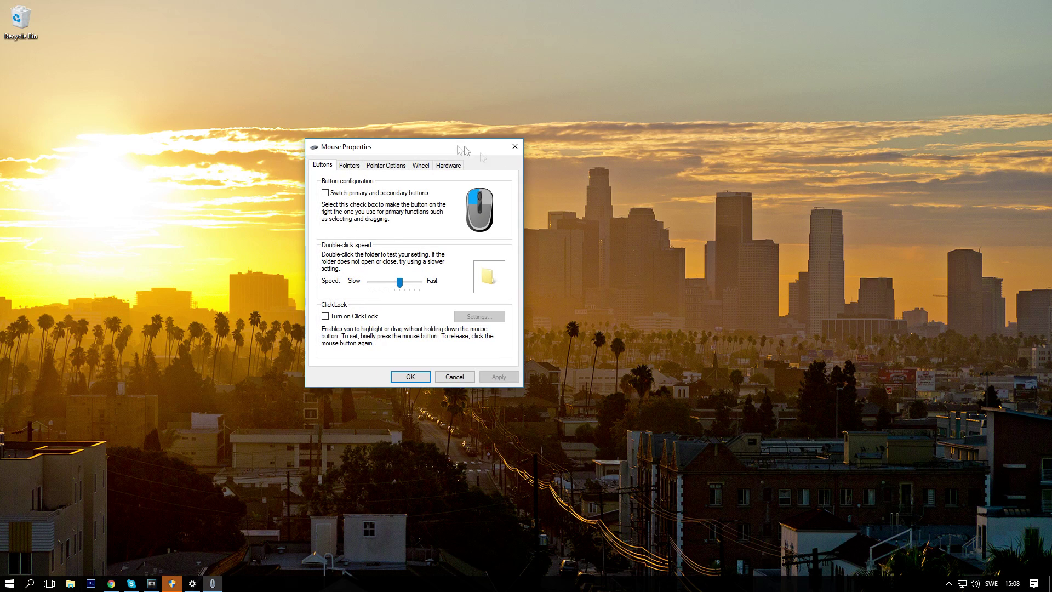
click(518, 149)
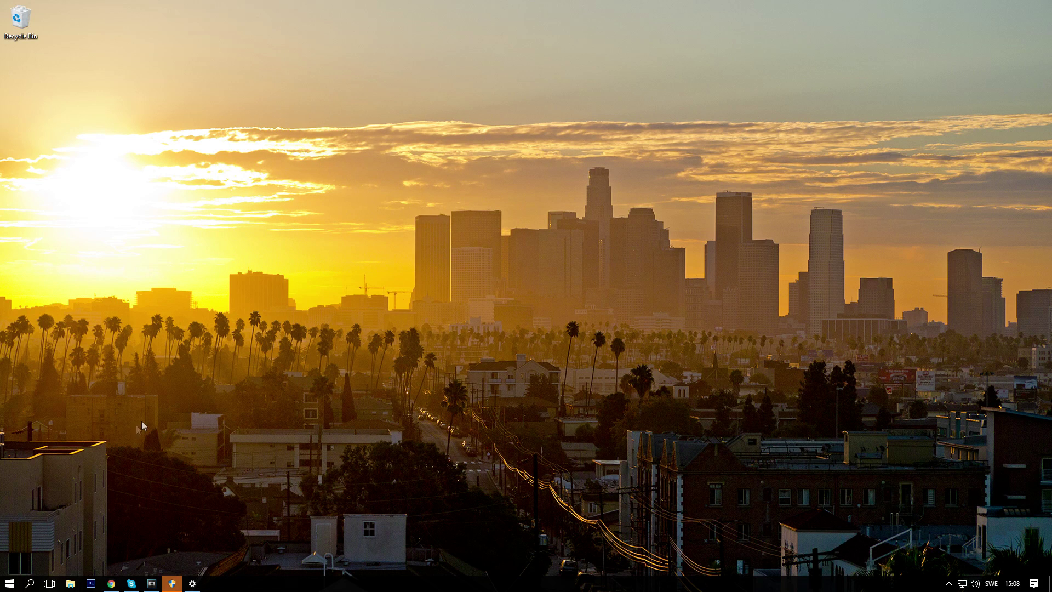
click(7, 584)
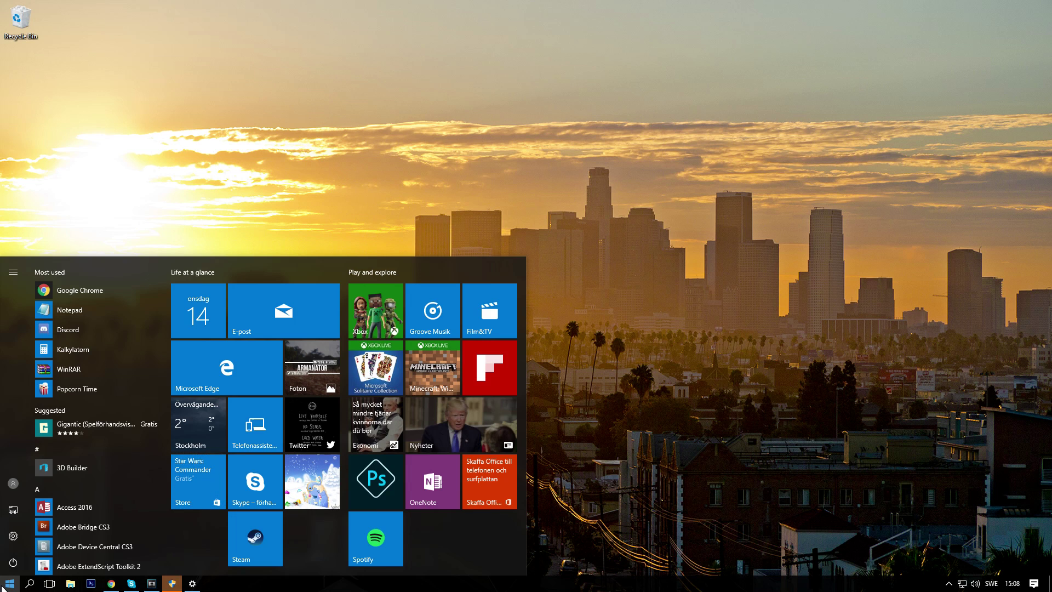
click(3, 587)
text(mouse settings)
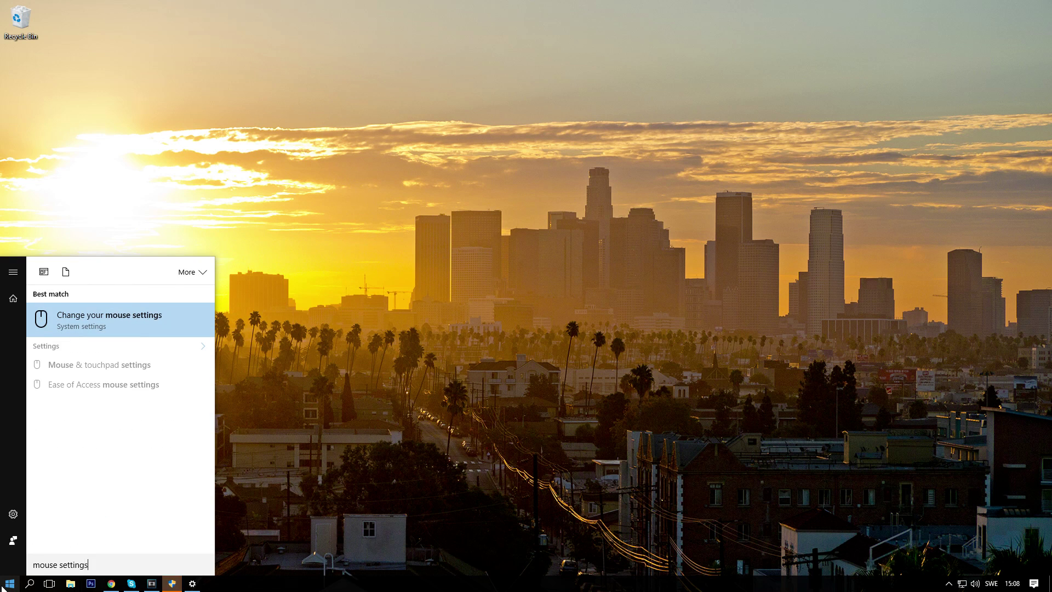
Reopen Mouse Properties via Settings' Additional mouse options, close Settings, and centre the dialog
click(146, 332)
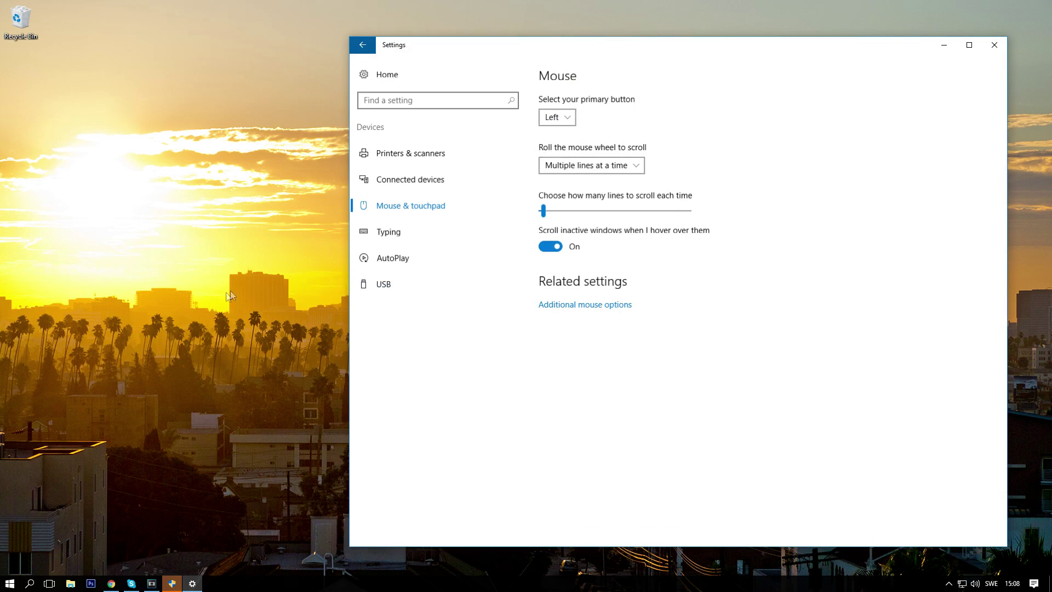
click(612, 310)
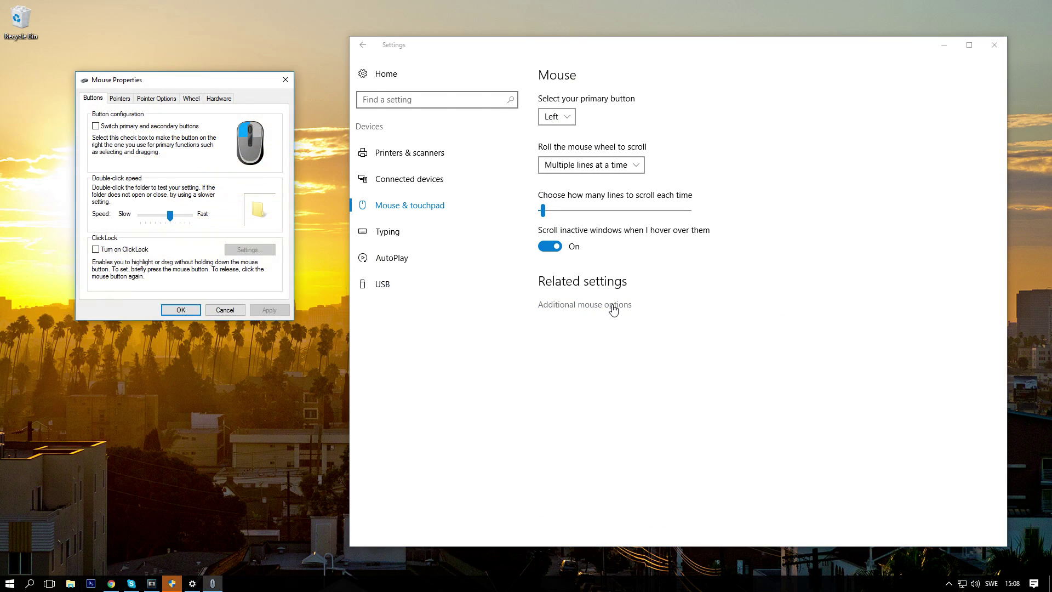
click(994, 45)
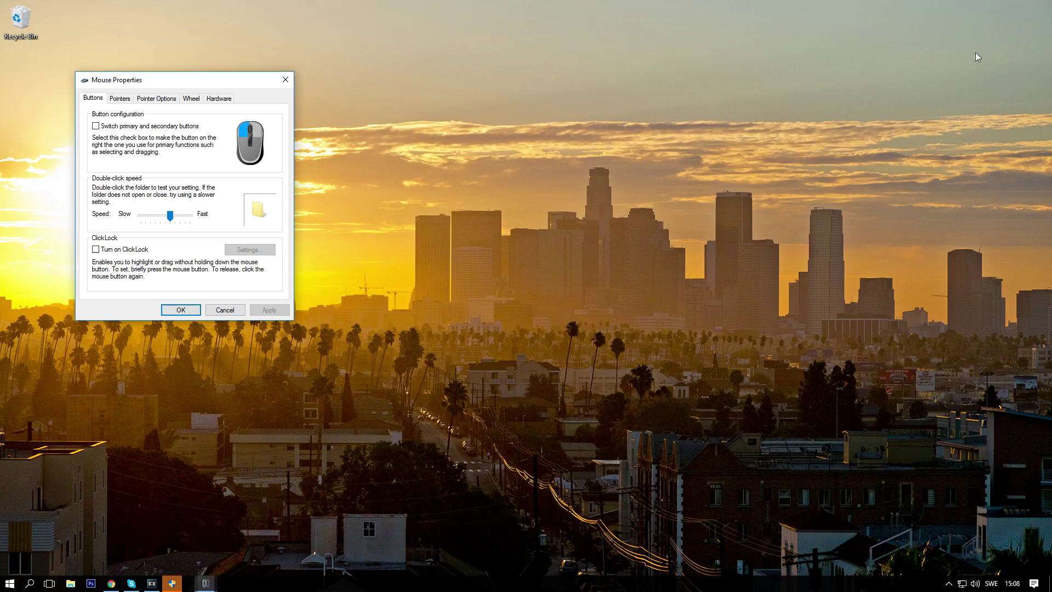
drag(196, 84, 511, 162)
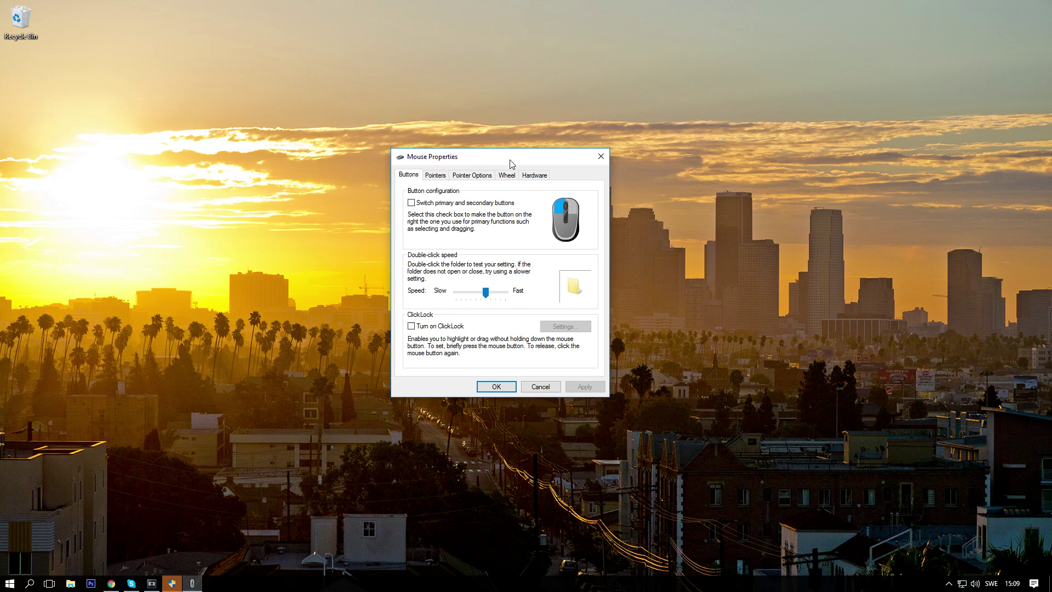
Show the Pointers page, browse the Customize list, and expand the Scheme list
click(435, 176)
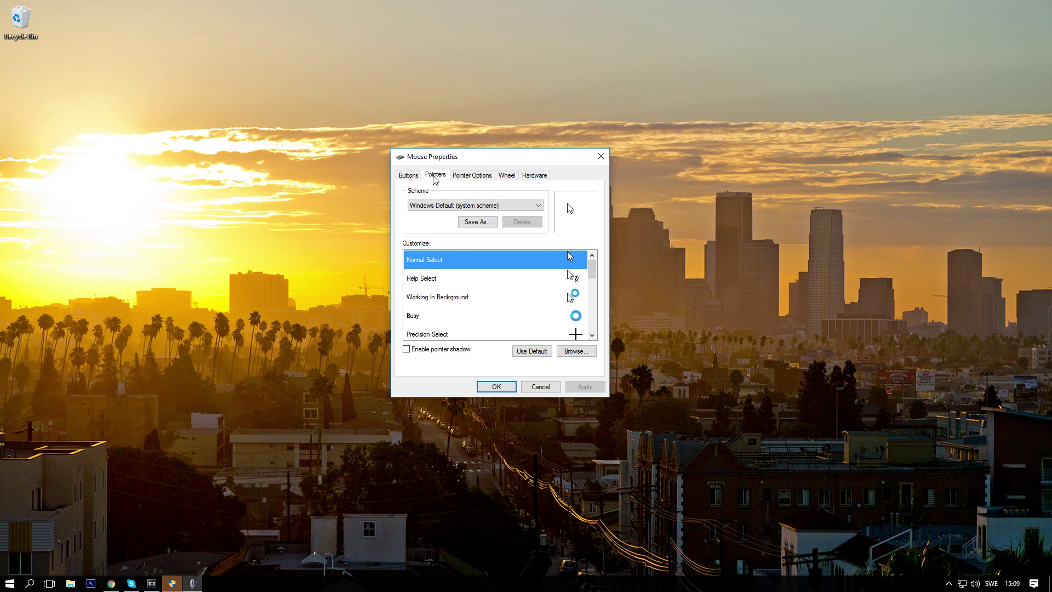
scroll(494, 288, down, 5)
scroll(494, 287, up, 5)
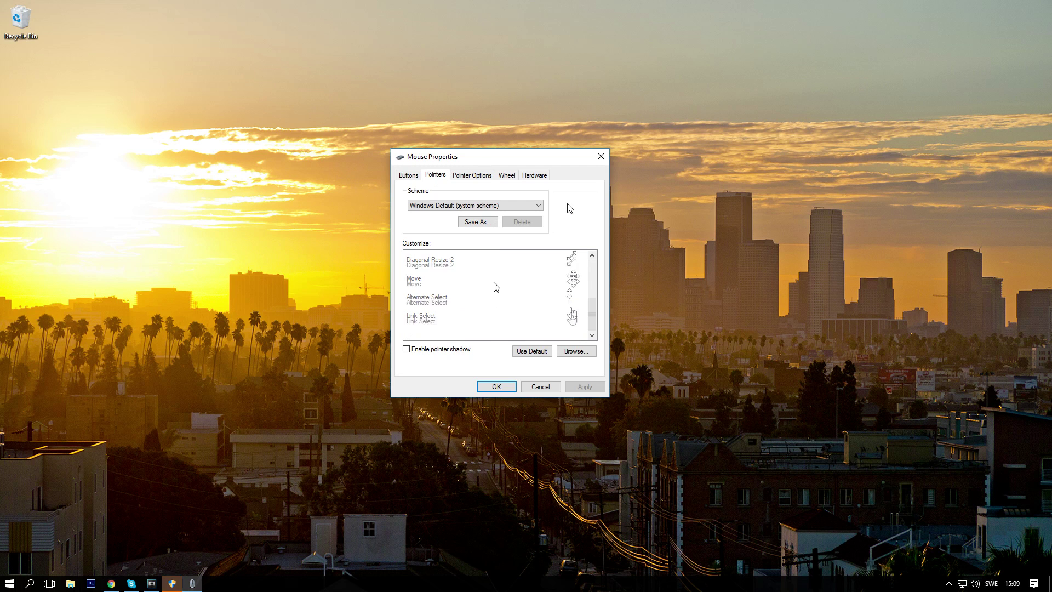
click(475, 205)
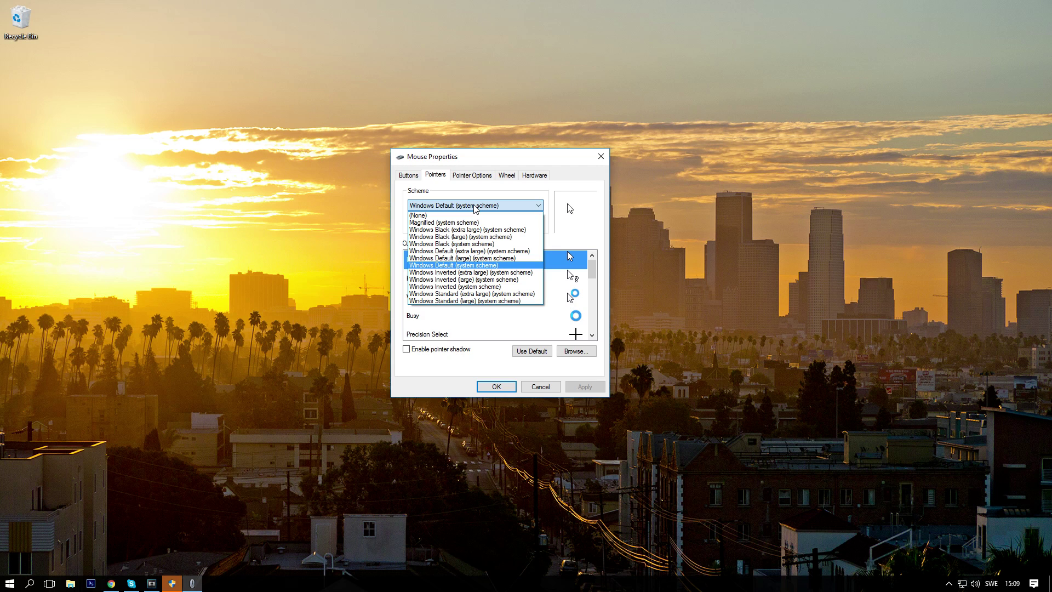
Step through pointer schemes from Windows Black (large) to Windows Standard (large)
click(463, 236)
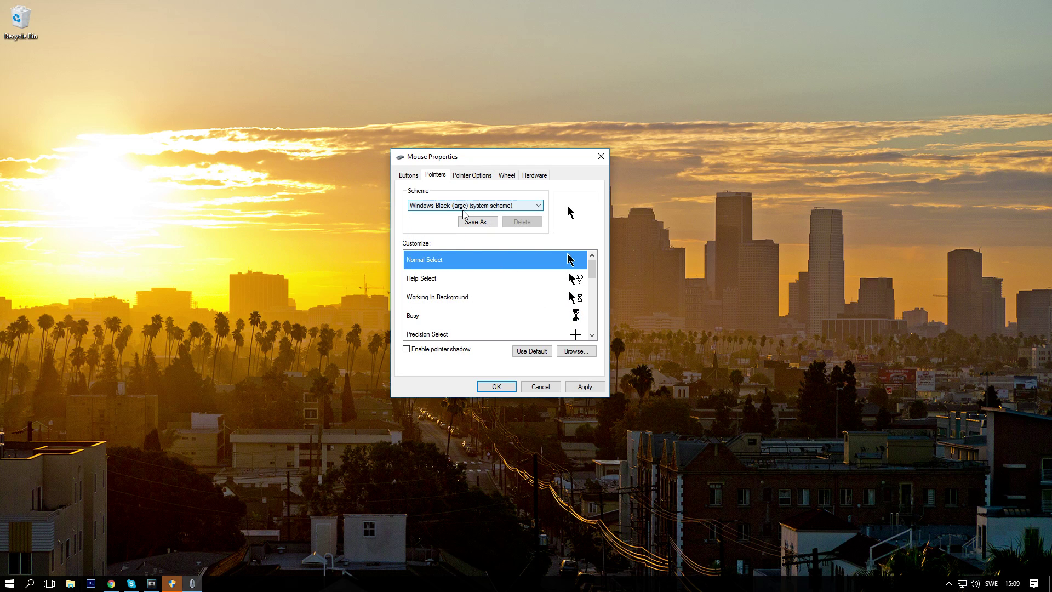
key(Down)
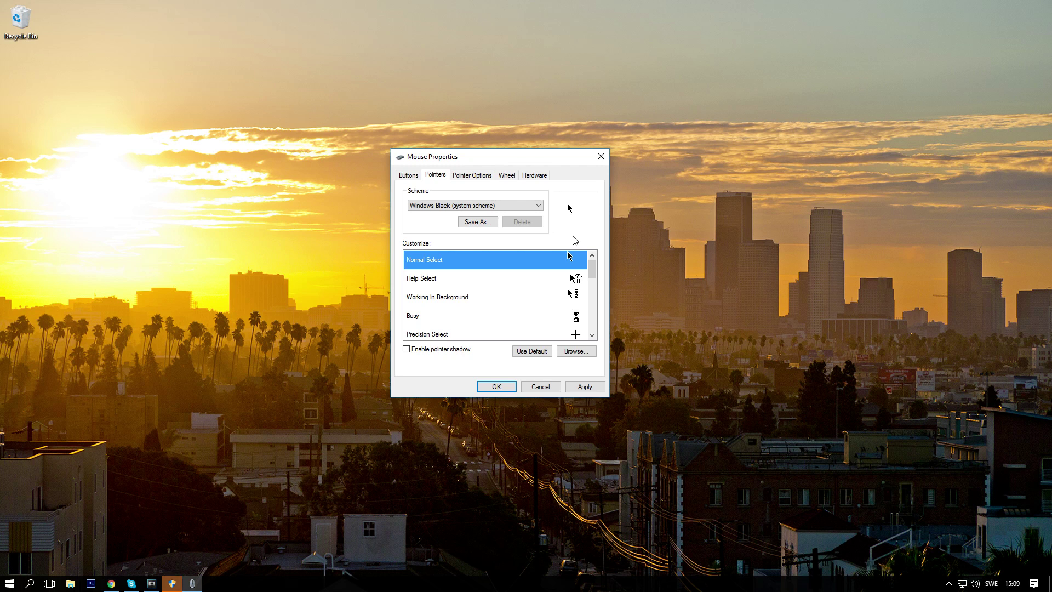
key(Down)
key(Down)
key(Down)
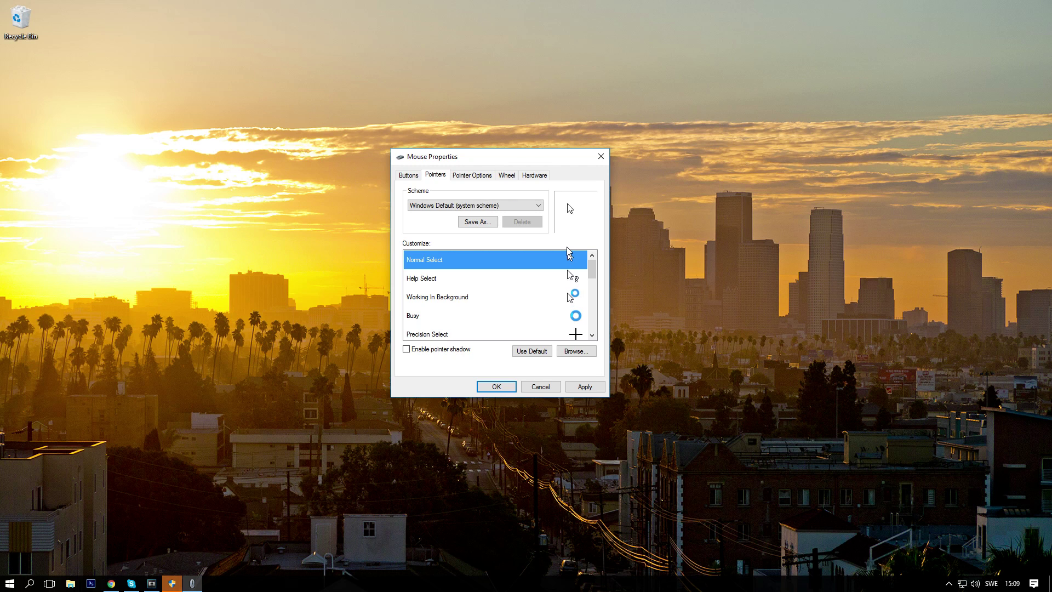
key(Down)
key(Down)
key(Down)
key(Down)
key(Down)
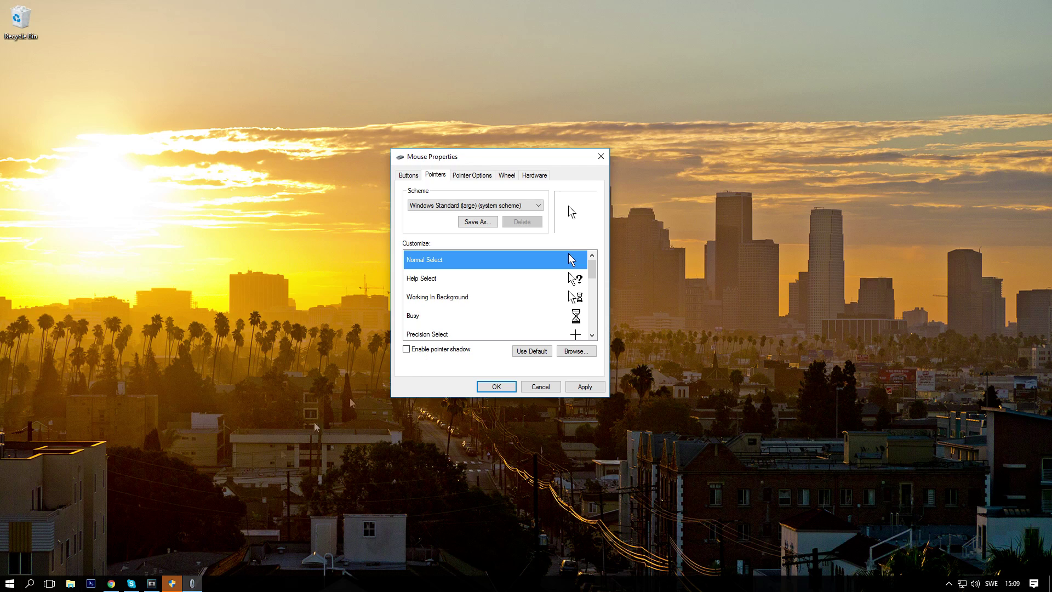
In Chrome, close the MEGA tab and browse the Cursors-4U home page, then start a search
click(113, 584)
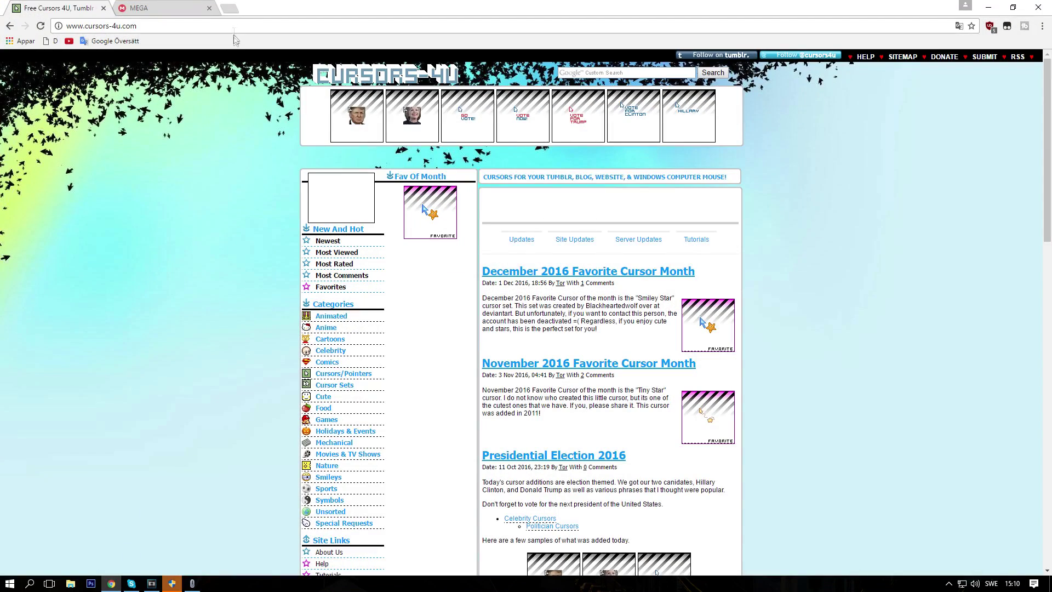
click(210, 9)
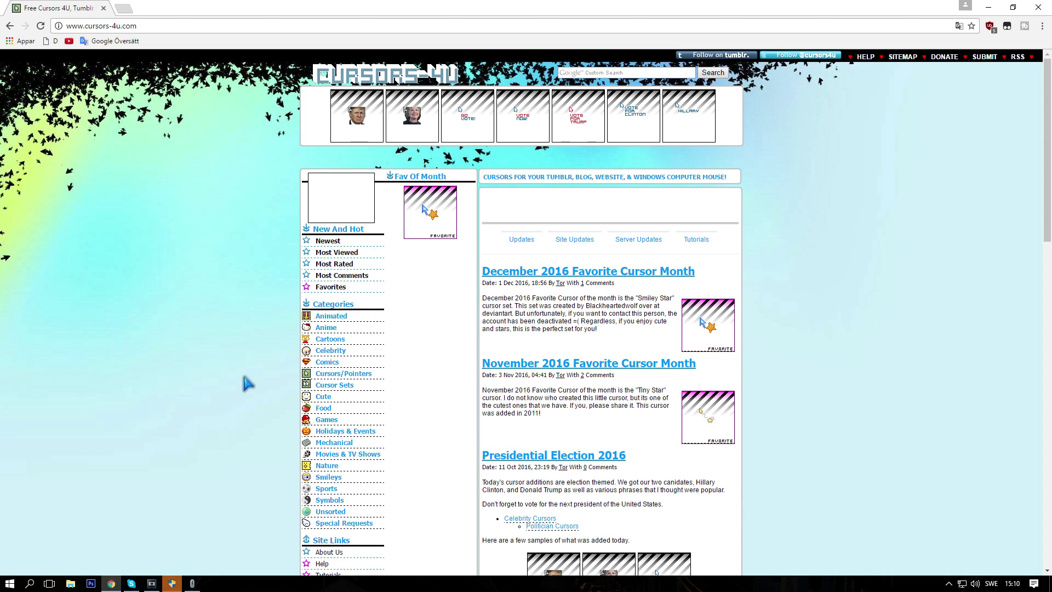
scroll(248, 384, down, 2)
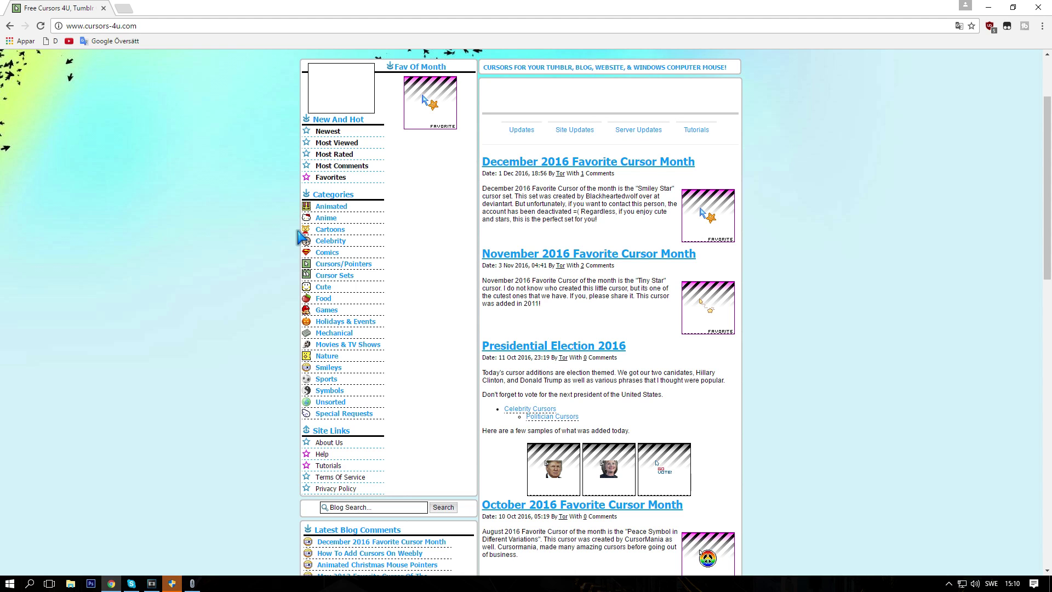
scroll(307, 230, up, 2)
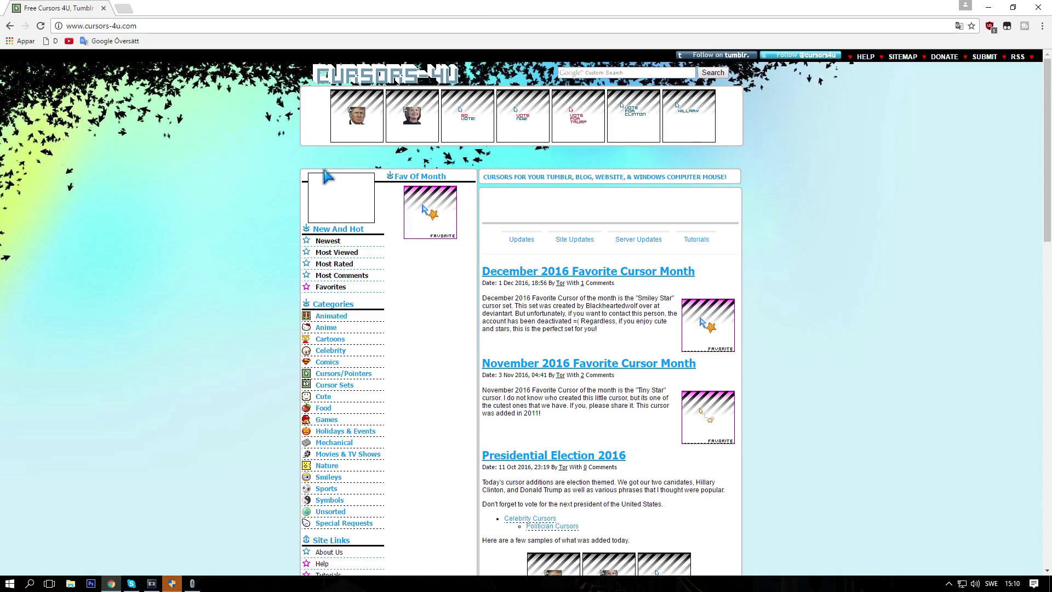
scroll(295, 329, down, 1)
scroll(384, 378, up, 1)
click(634, 76)
Search Cursors-4U for 'minecraft' and browse the results
text(minecraft)
key(Return)
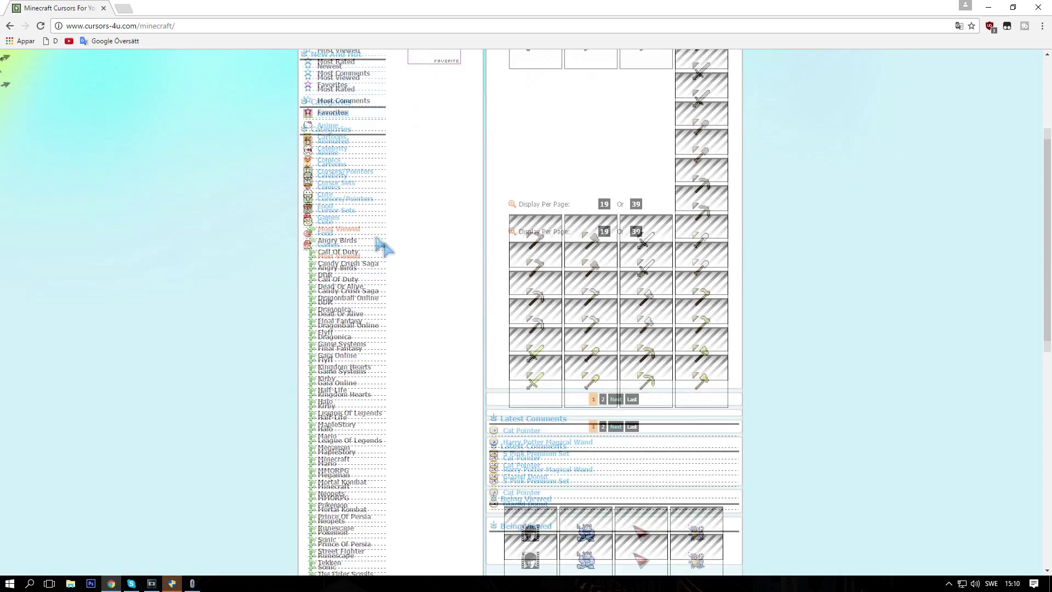
scroll(548, 230, up, 4)
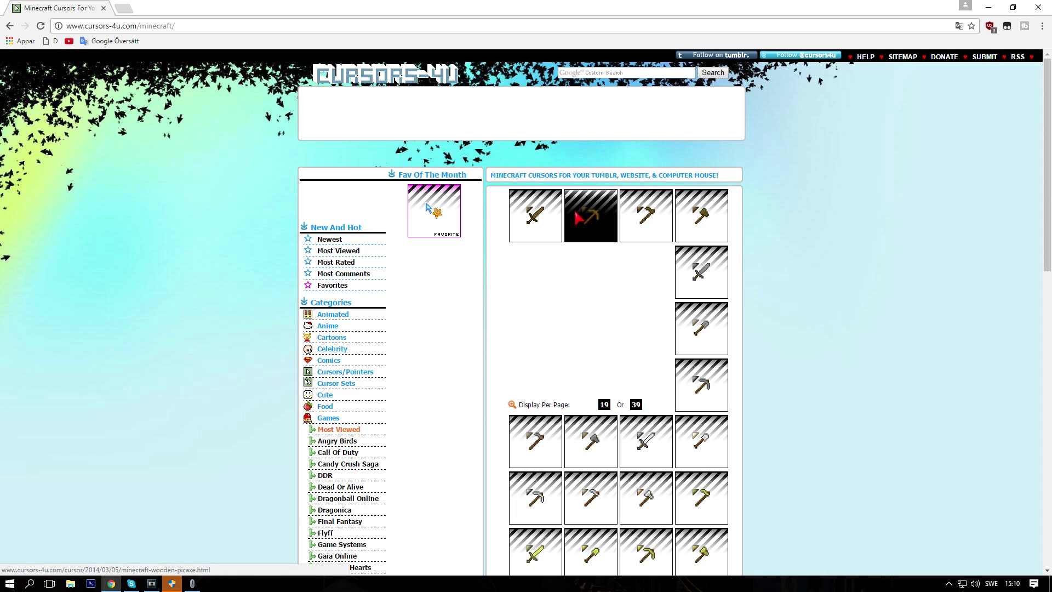
scroll(578, 213, down, 6)
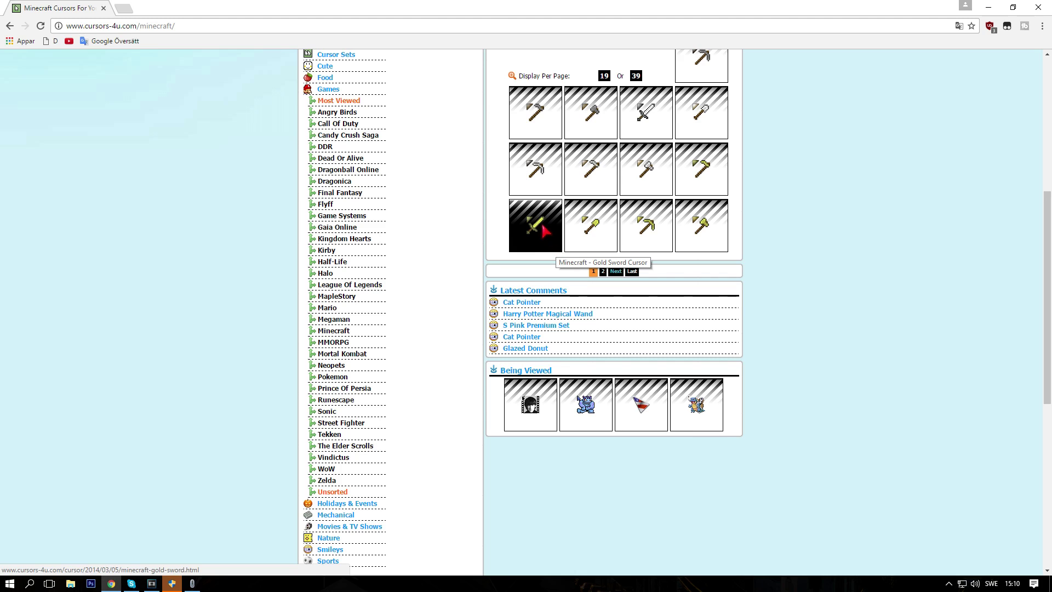
Open the Minecraft Gold Sword cursor page, select its embed code, and scroll down
click(535, 239)
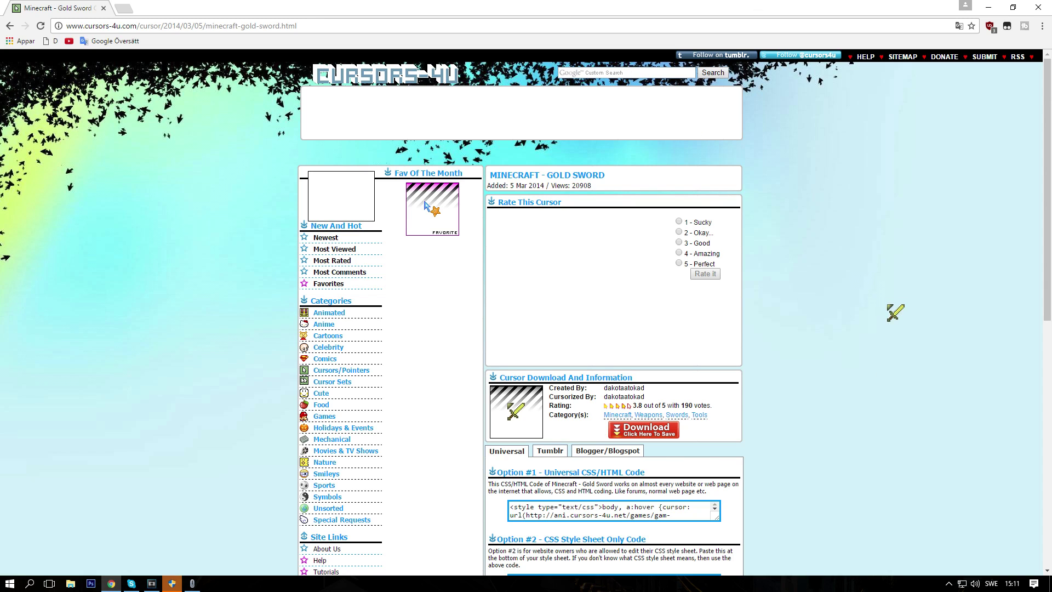
key(ctrl+a)
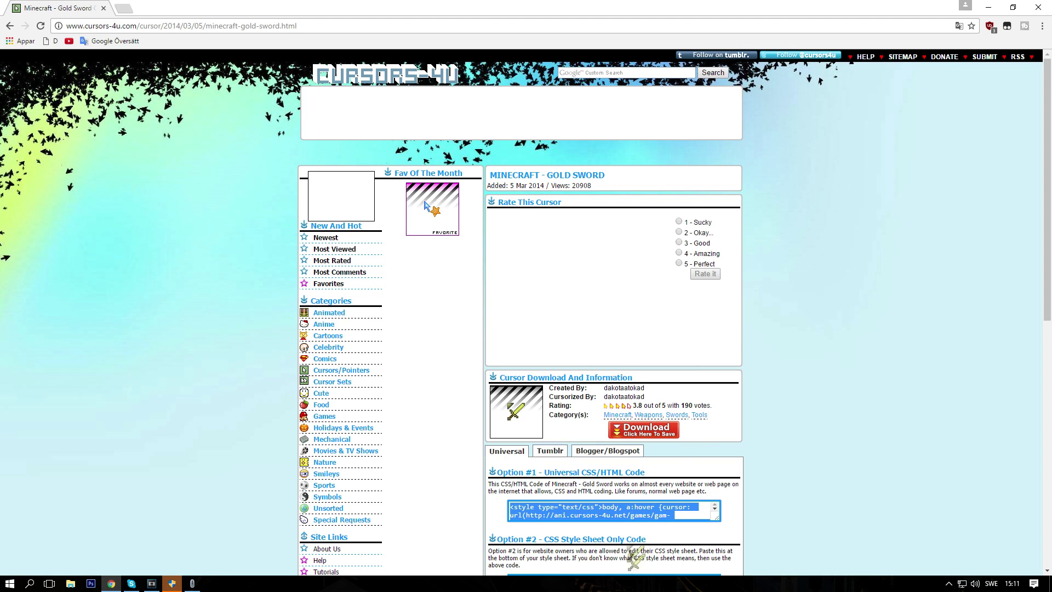
scroll(801, 312, down, 2)
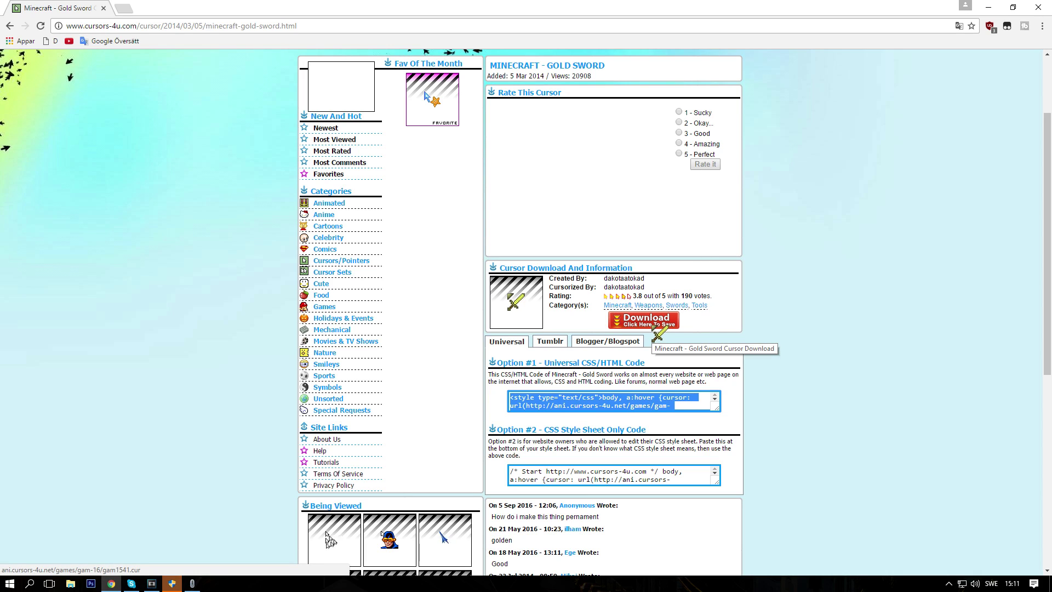
Download the gold sword cursor gam1541 and show it in the Downloads folder
click(664, 328)
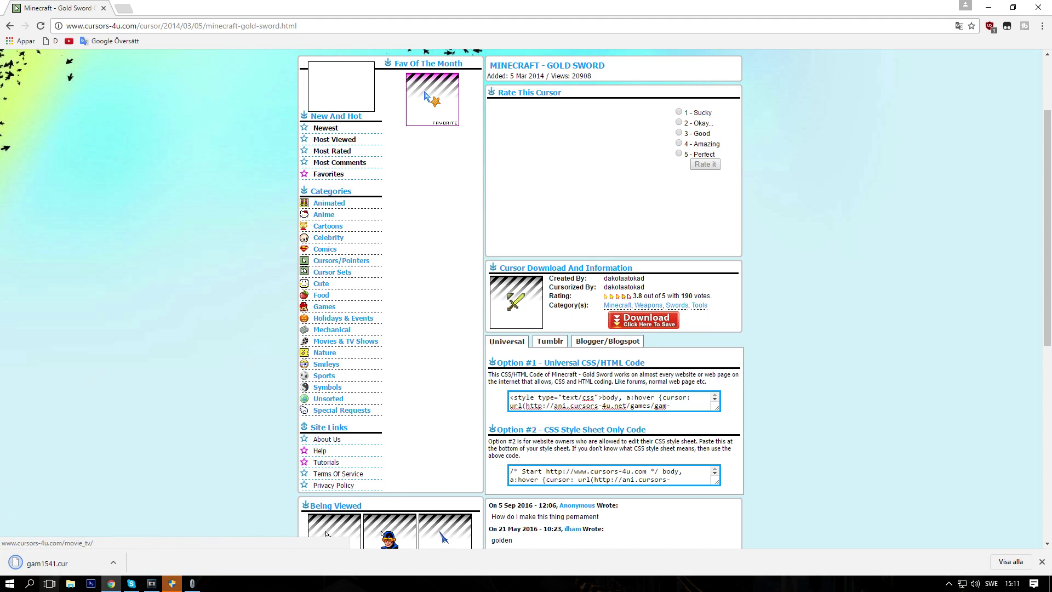
click(114, 563)
click(131, 530)
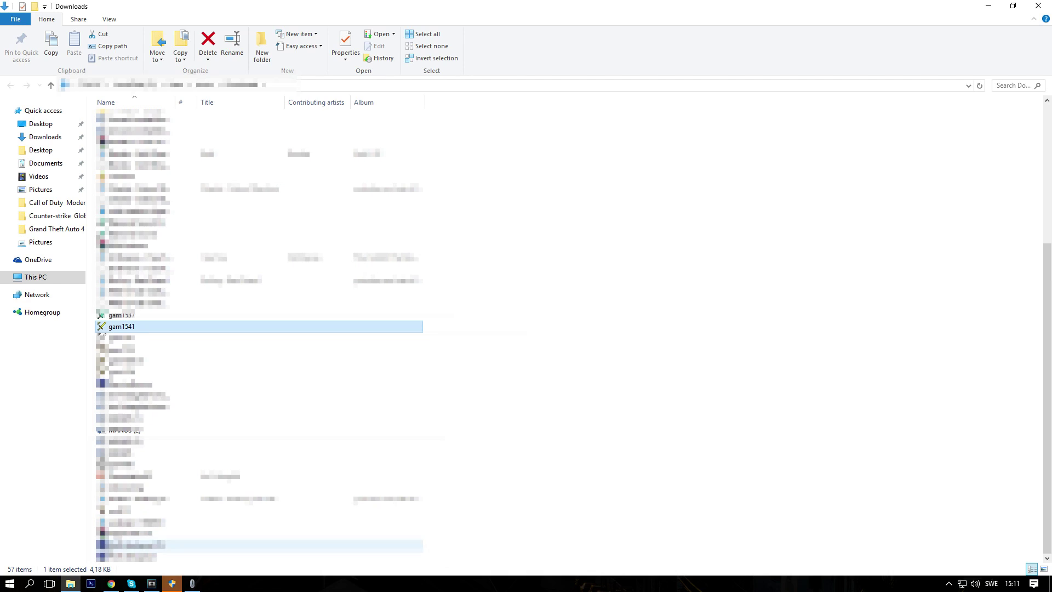
Close File Explorer and Chrome, then browse for a custom Normal Select cursor
click(1035, 6)
click(1030, 10)
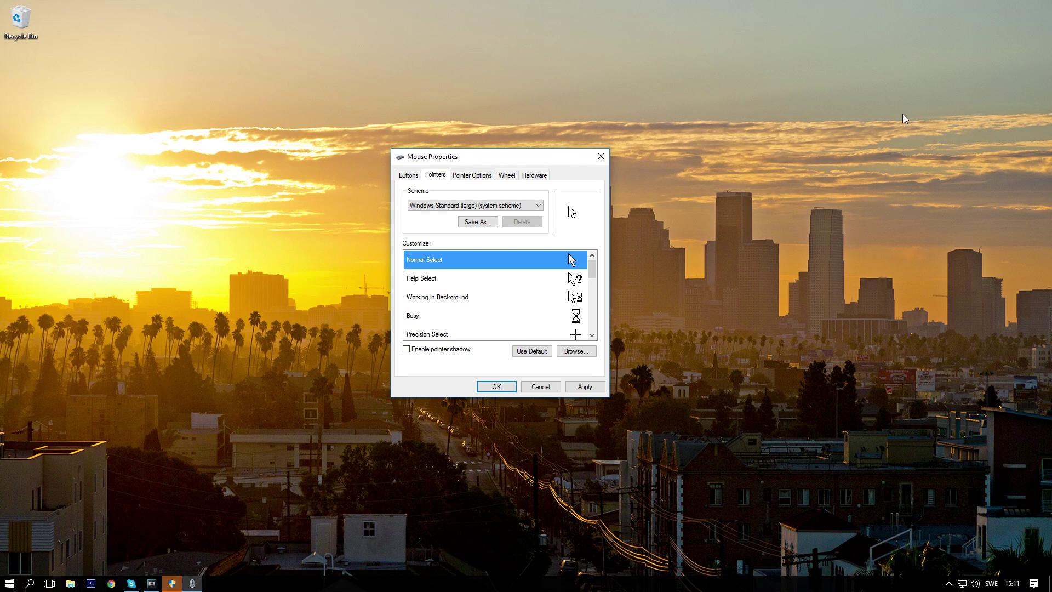
click(578, 355)
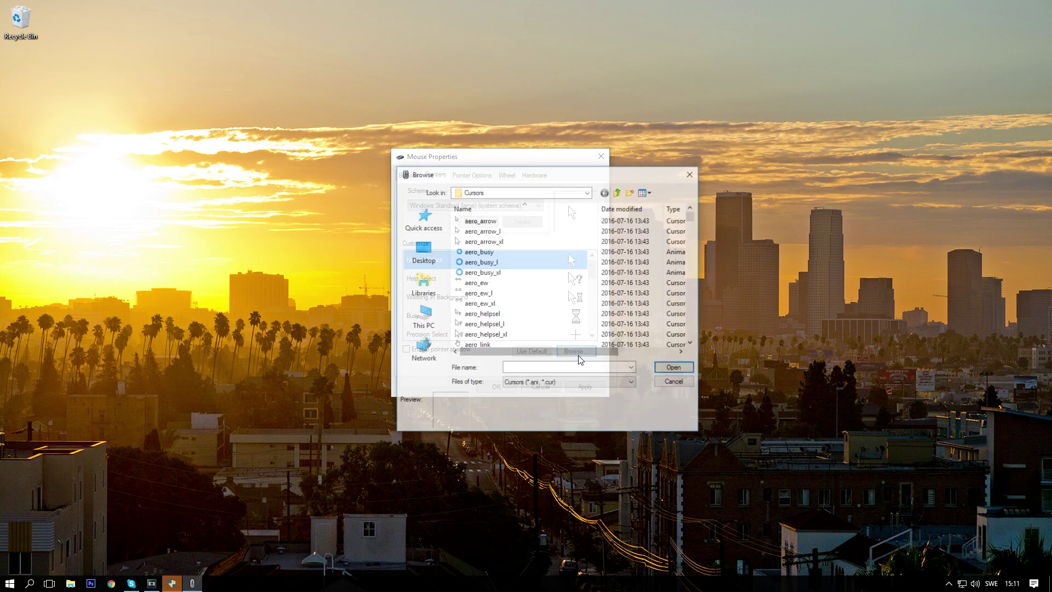
Assign gam1541 from This PC > Downloads as the Normal Select pointer
click(415, 258)
click(414, 285)
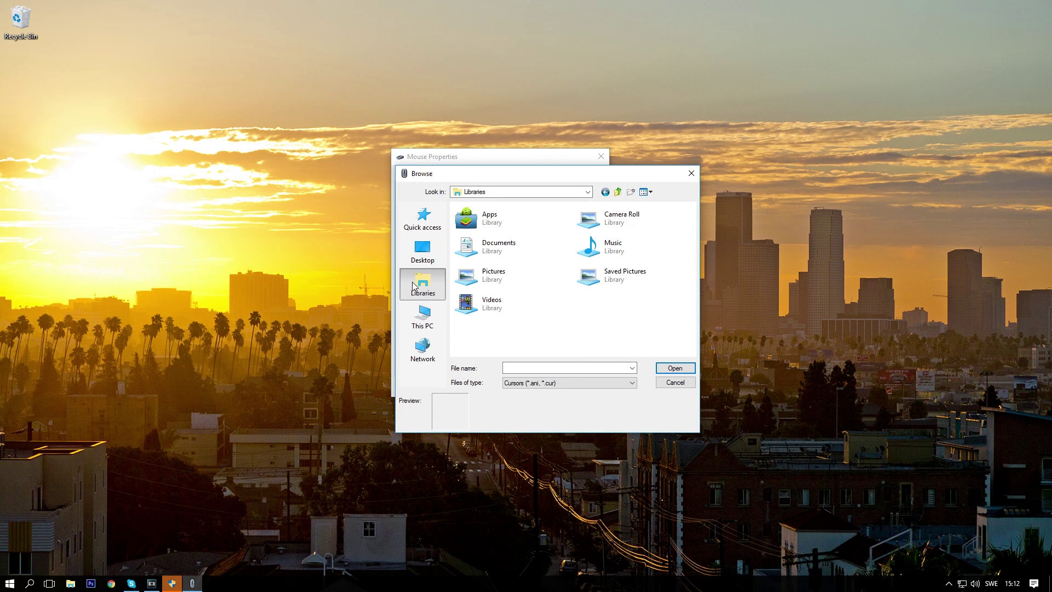
click(416, 319)
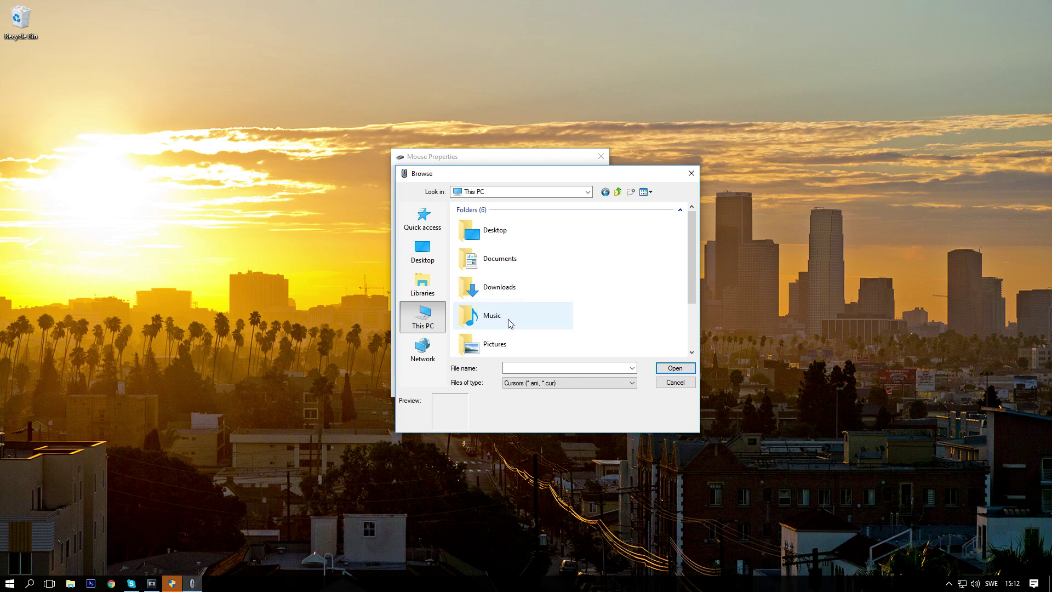
double_click(505, 288)
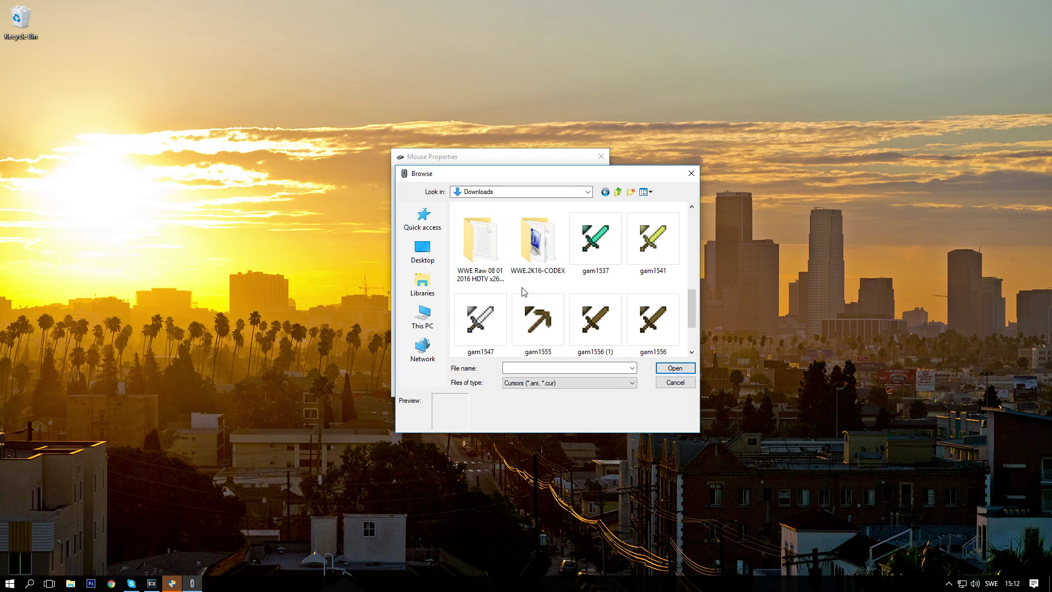
click(644, 269)
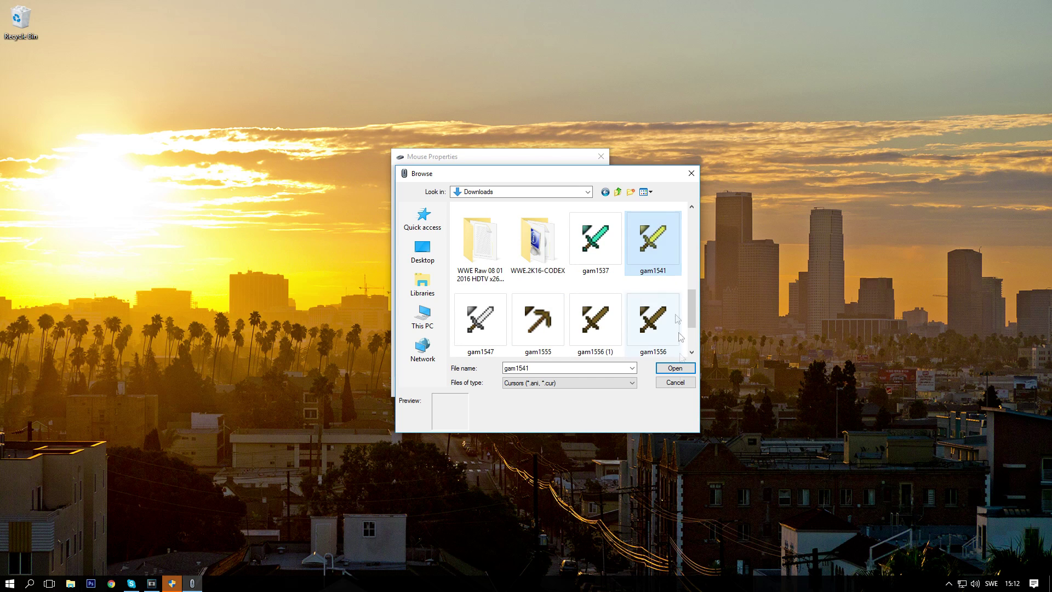
click(675, 369)
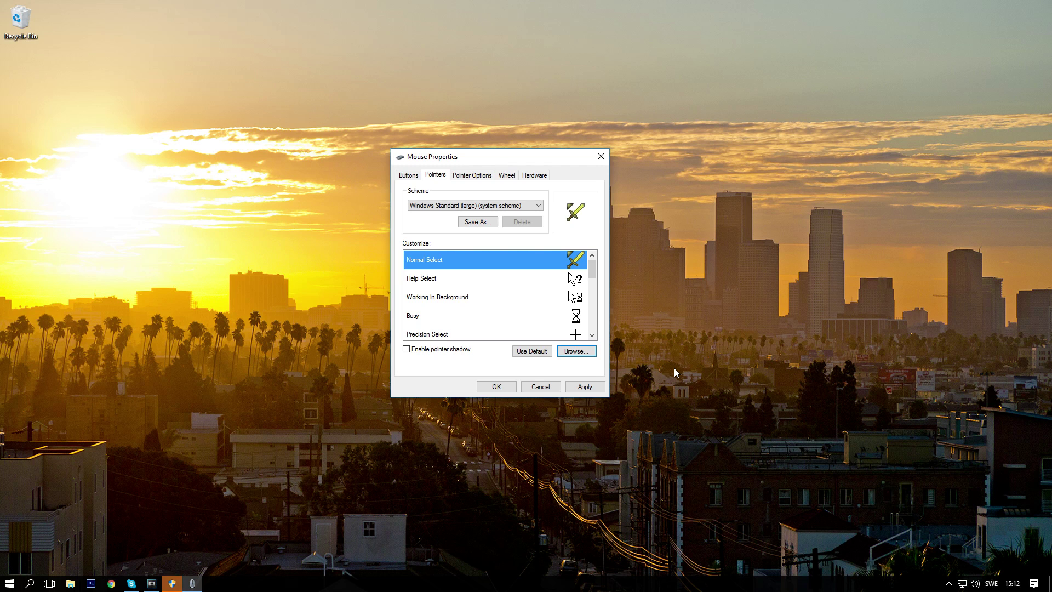
Apply the gold sword cursor and test it with selection drags on the desktop
click(589, 387)
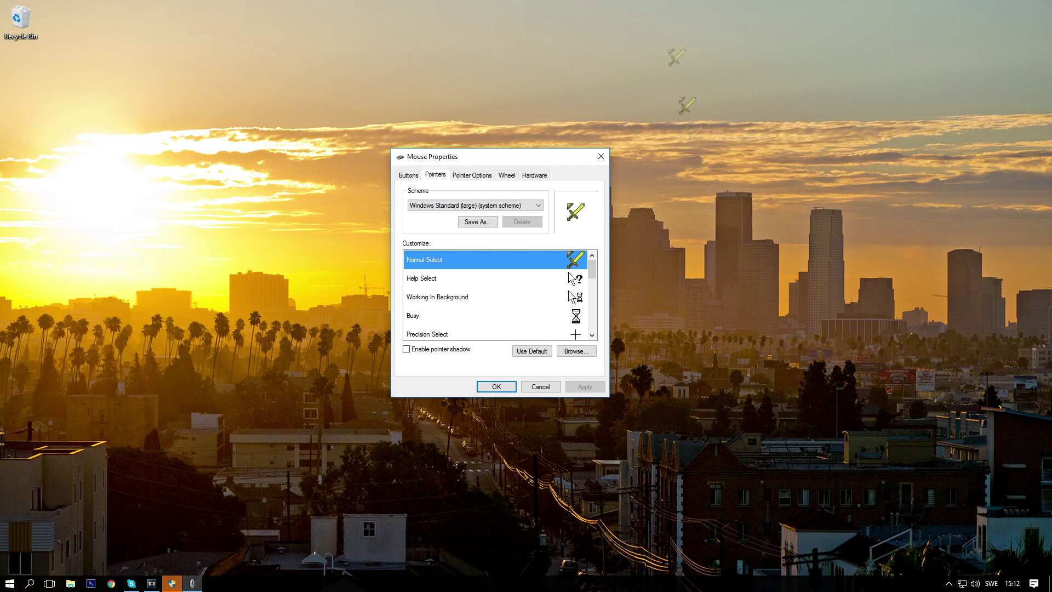
drag(62, 47, 318, 576)
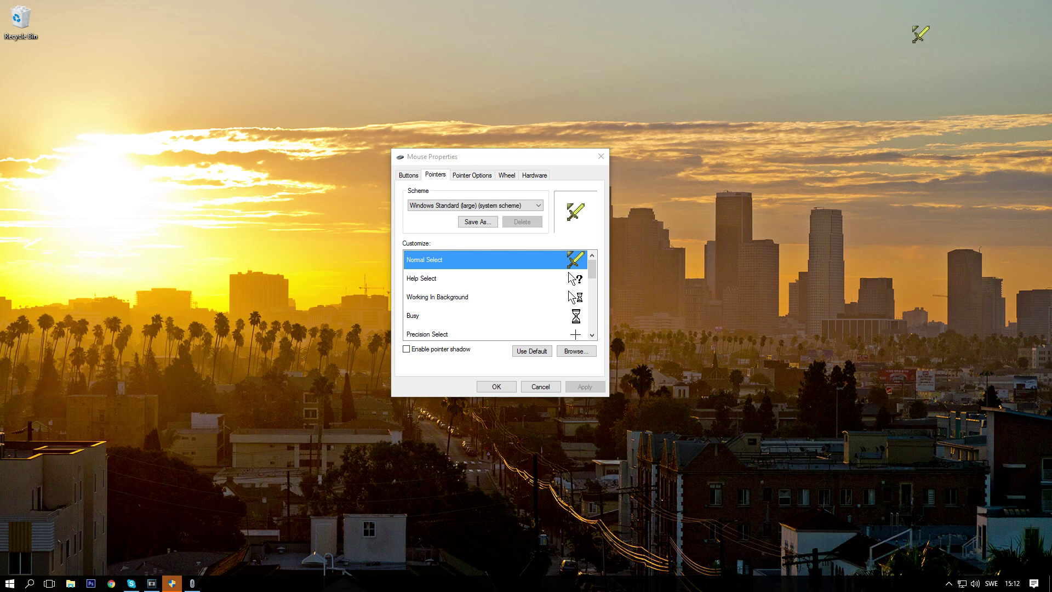
mouse_move(905, 53)
mouse_down()
mouse_move(44, 113)
mouse_move(610, 113)
mouse_move(2, 122)
mouse_up()
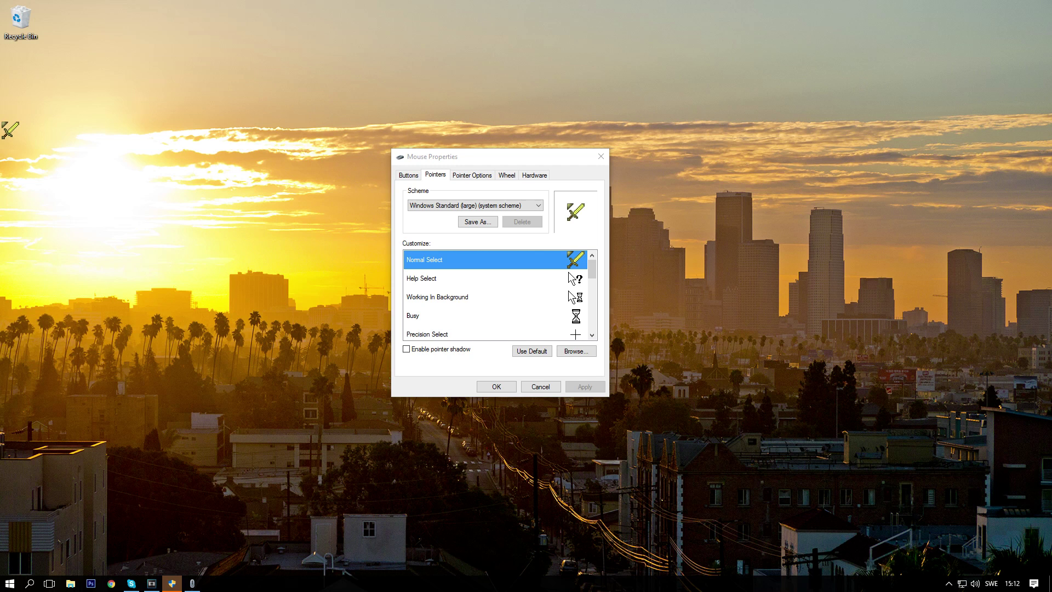
Reset Normal Select to the default arrow, then pick Windows Default (system scheme) as the pointer scheme
click(539, 352)
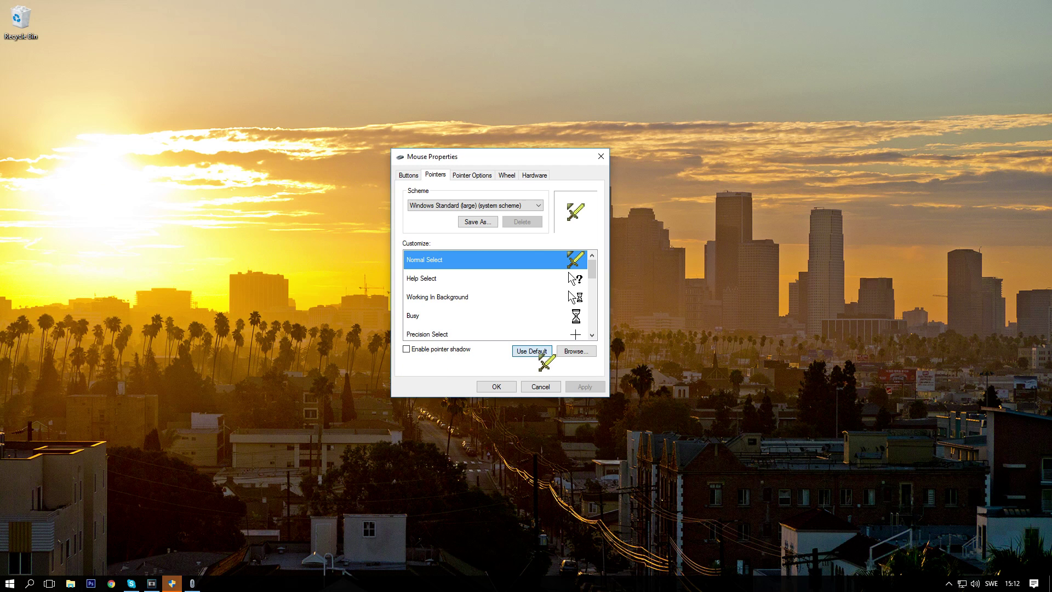
click(584, 386)
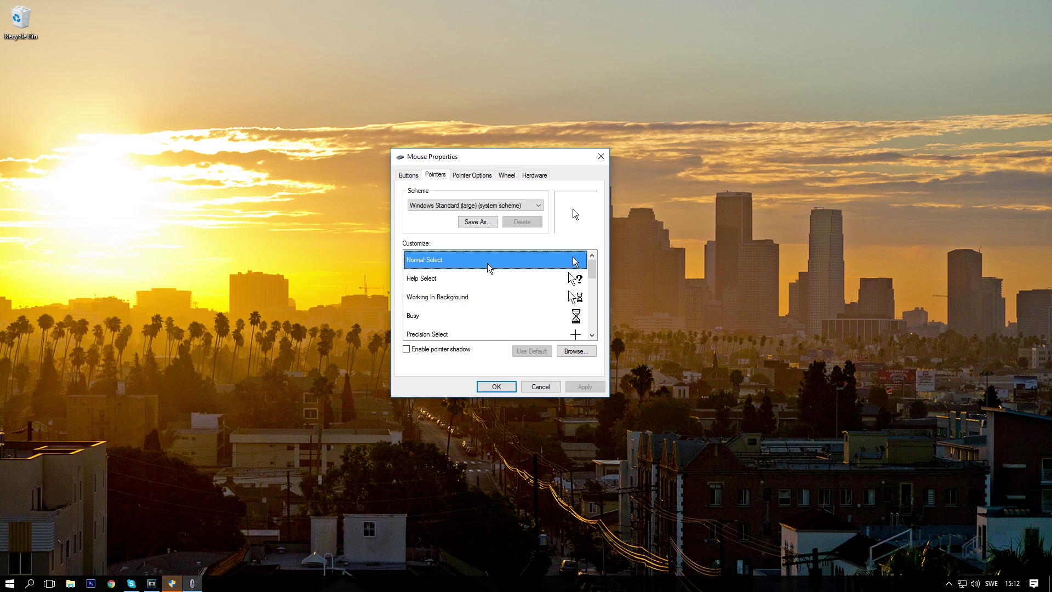
click(484, 205)
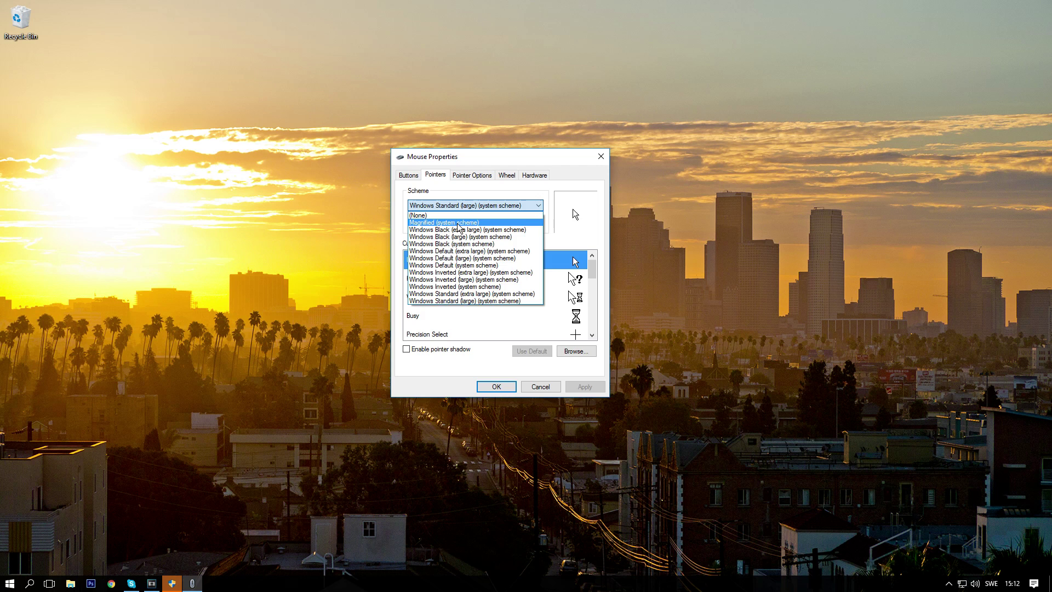
click(459, 222)
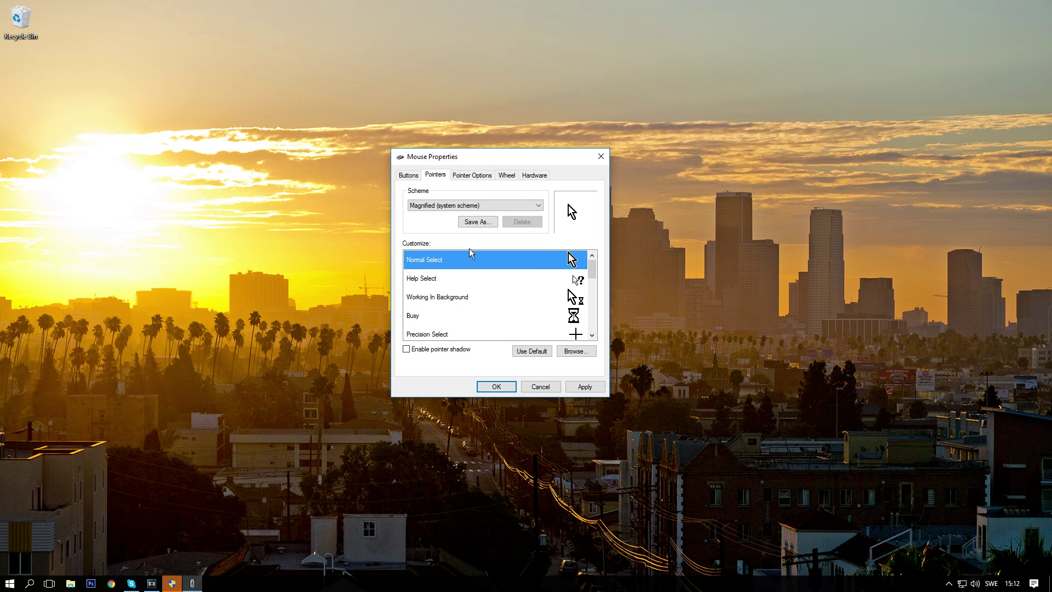
key(Down)
key(Down)
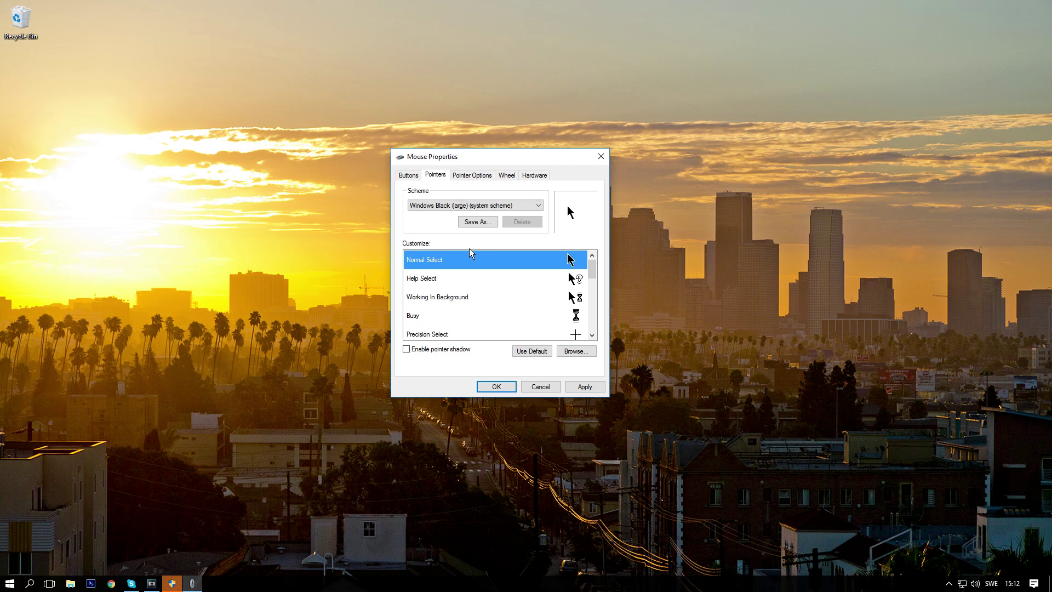
key(Down)
key(Down)
key(Down)
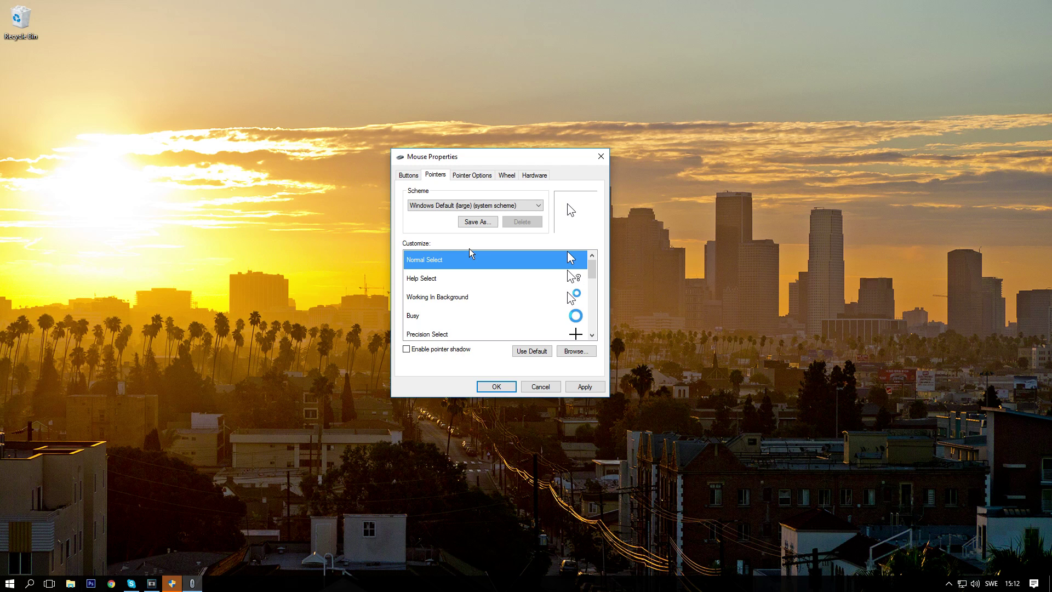
key(Down)
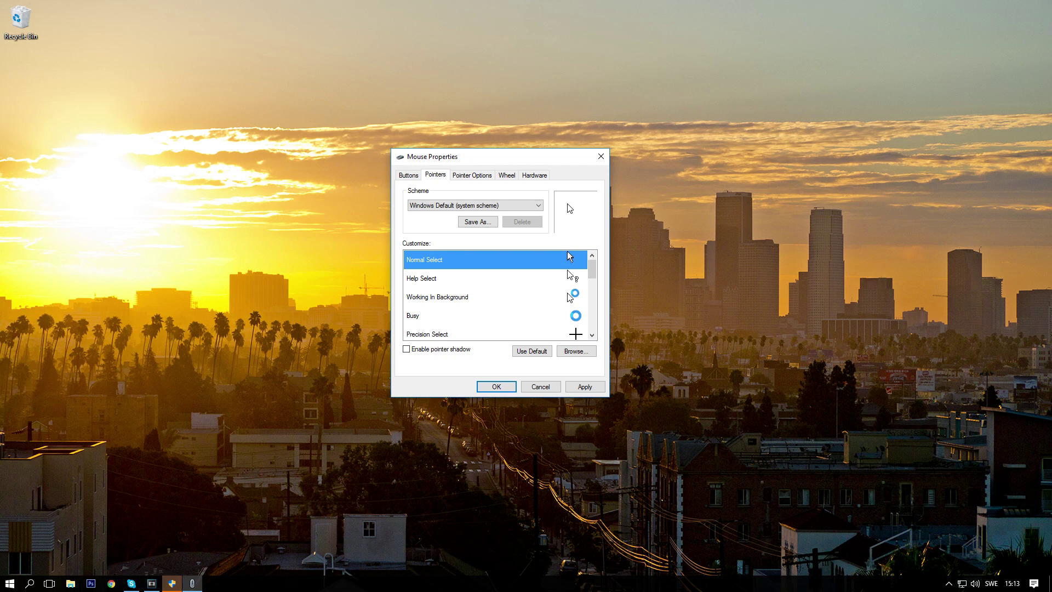
Apply the Windows Default scheme, test the pointer on the desktop, and close Mouse Properties
click(584, 387)
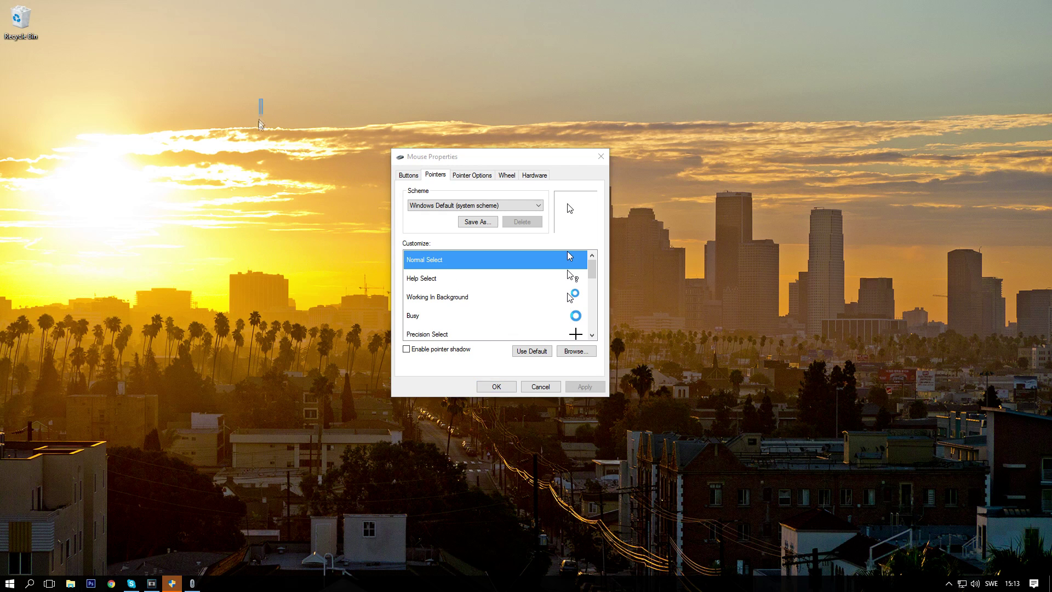
drag(263, 115, 334, 23)
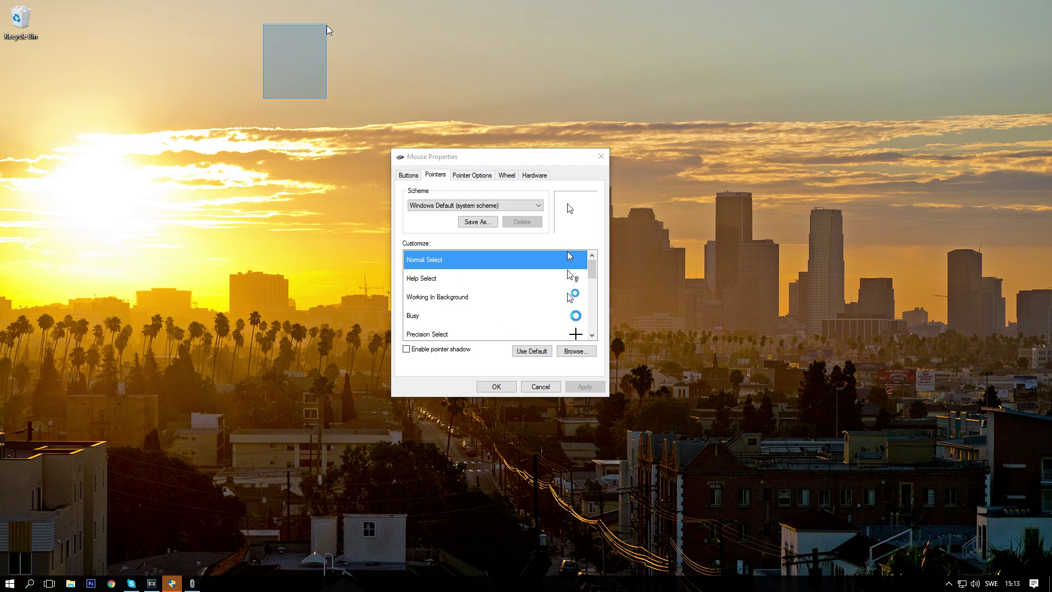
click(601, 158)
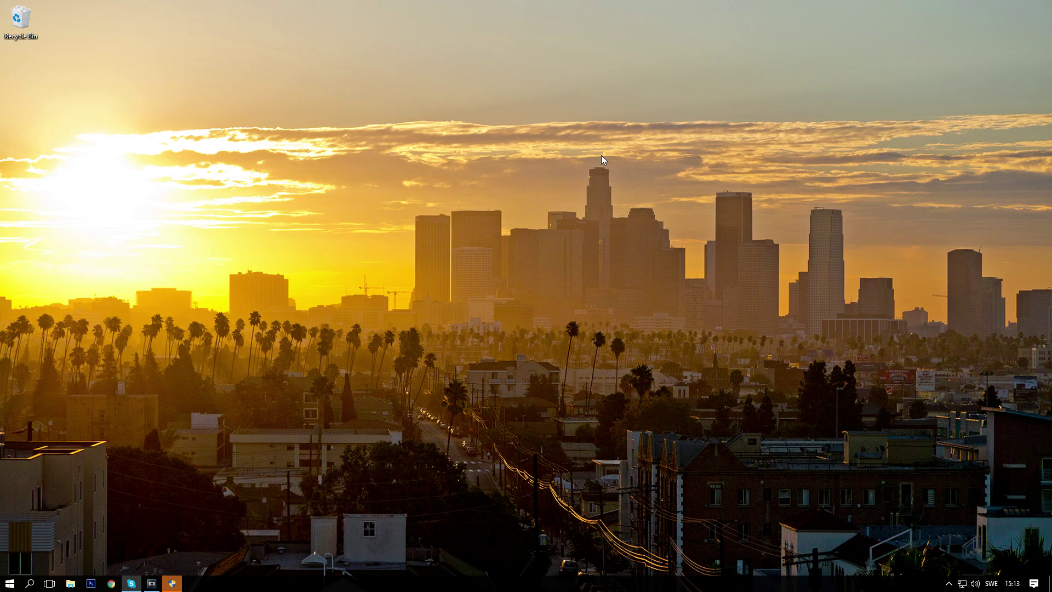